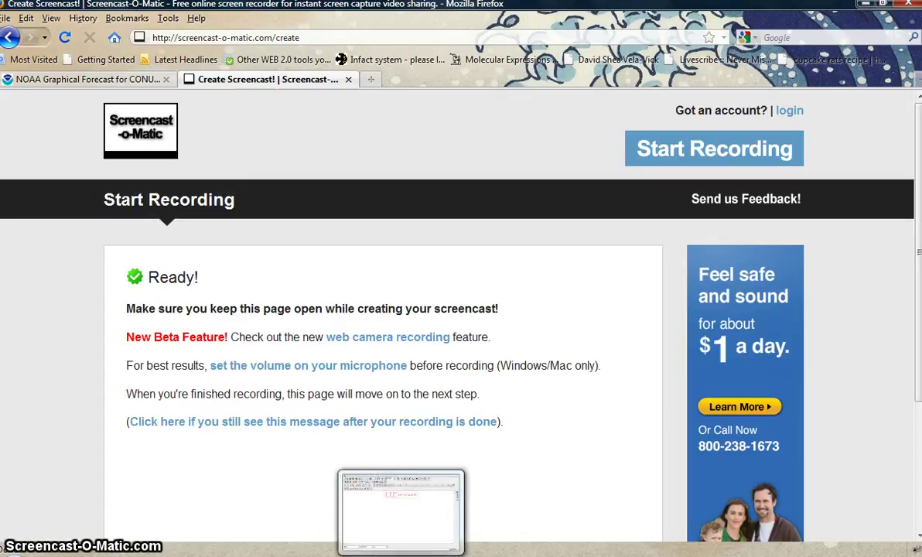
Minimize Scientific WorkPlace and Firefox so the curved-top SketchUp model is visible
click(381, 526)
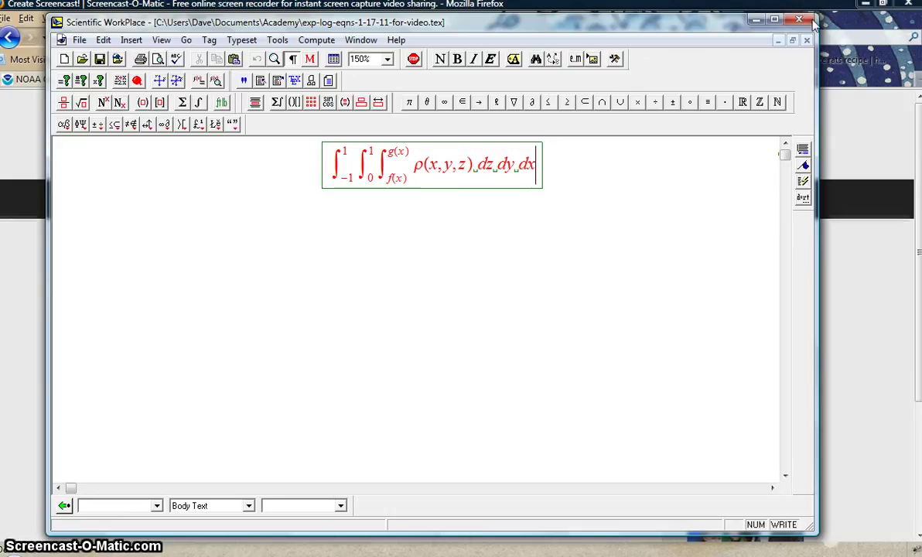
click(756, 18)
click(866, 4)
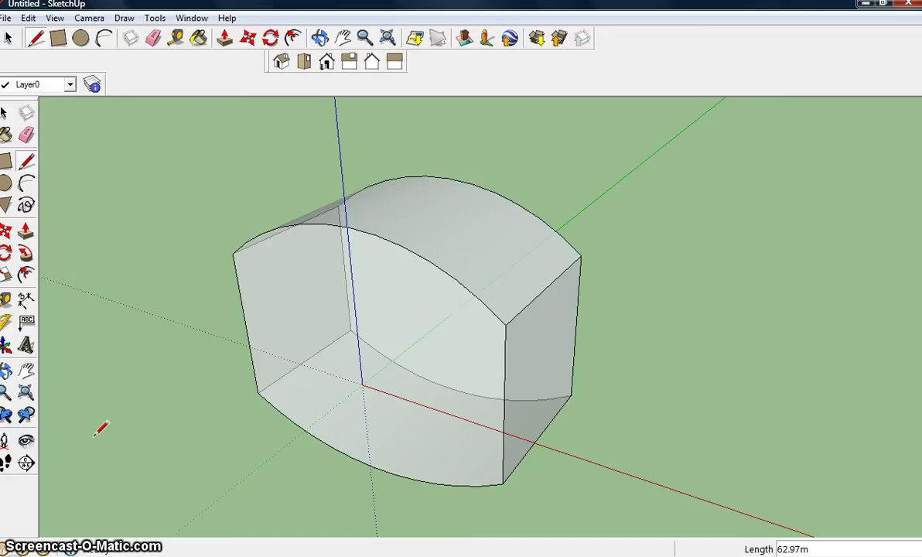
Place a section plane on the solid's right face and pick it up with Move to slide it inward
click(26, 464)
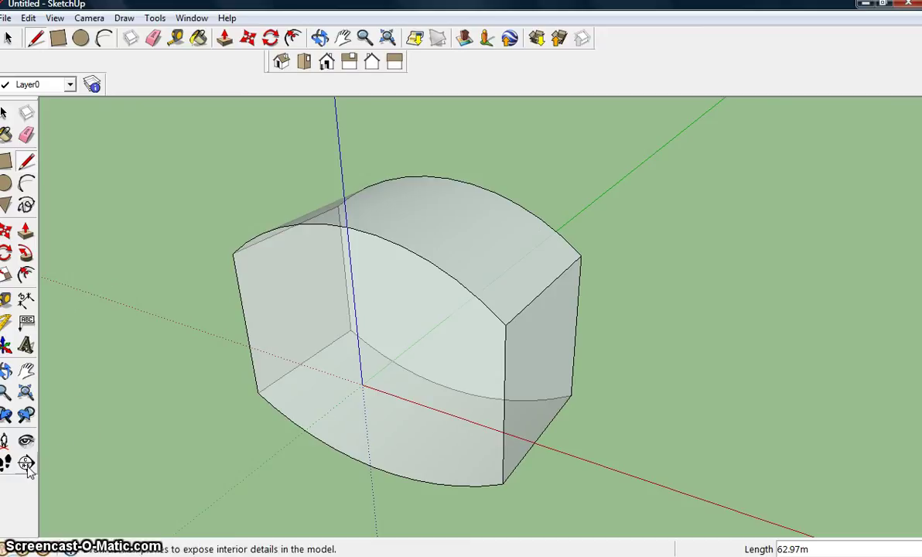
click(539, 369)
key(l)
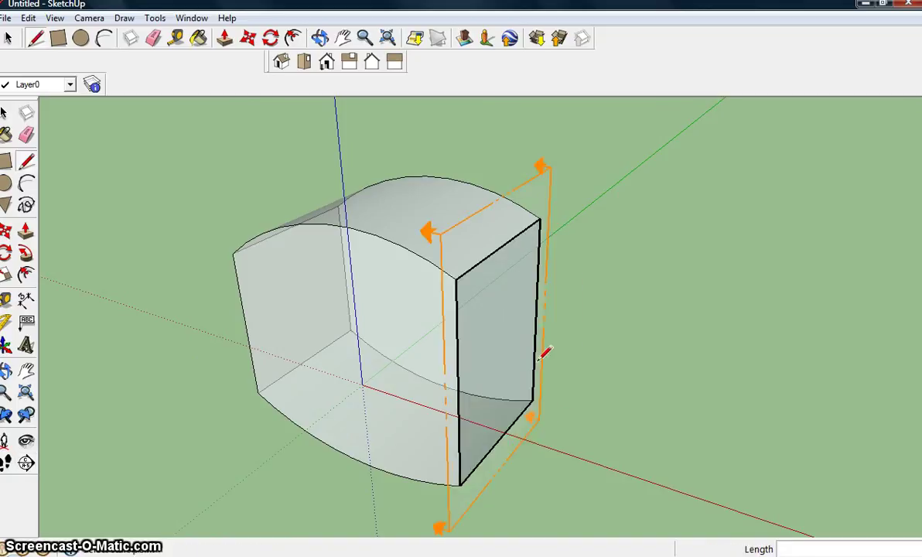
click(248, 37)
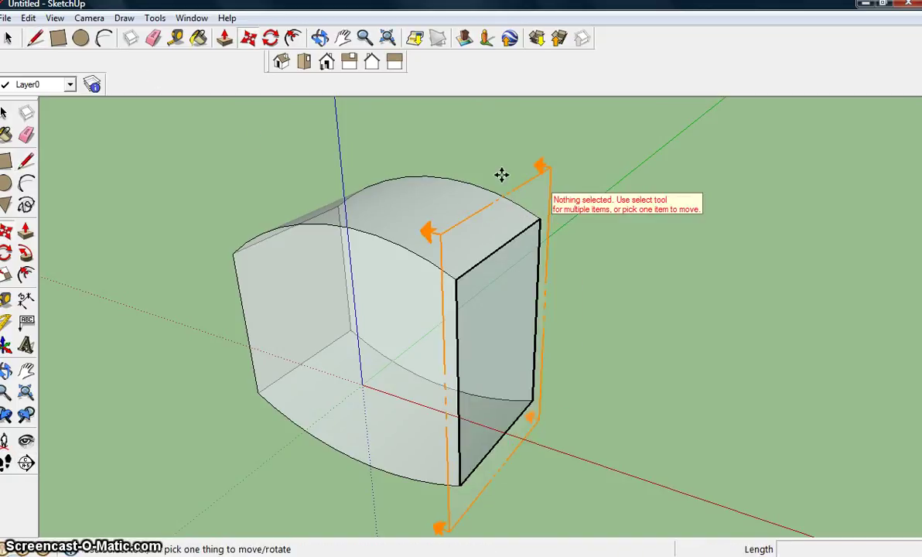
click(542, 191)
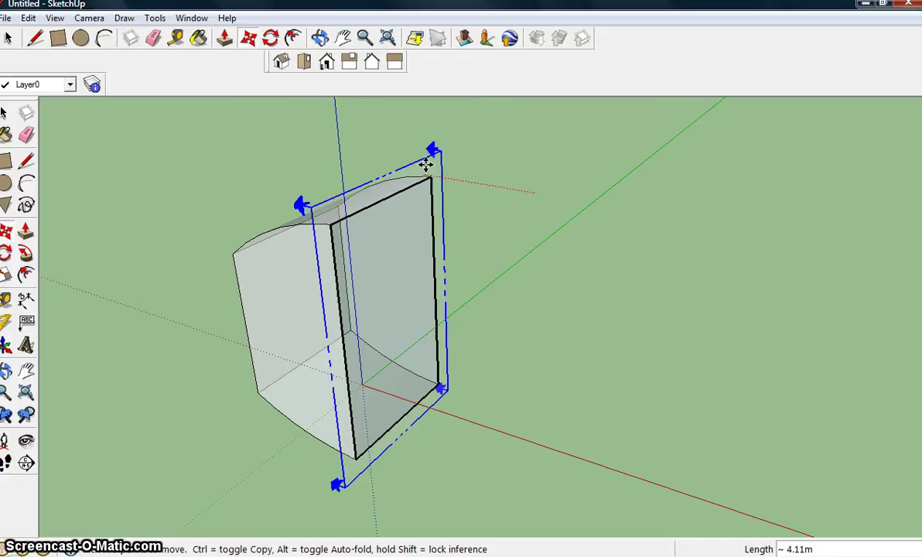
Reposition the section plane near the solid's right end, about 4.24m along, exposing the cut face
click(425, 164)
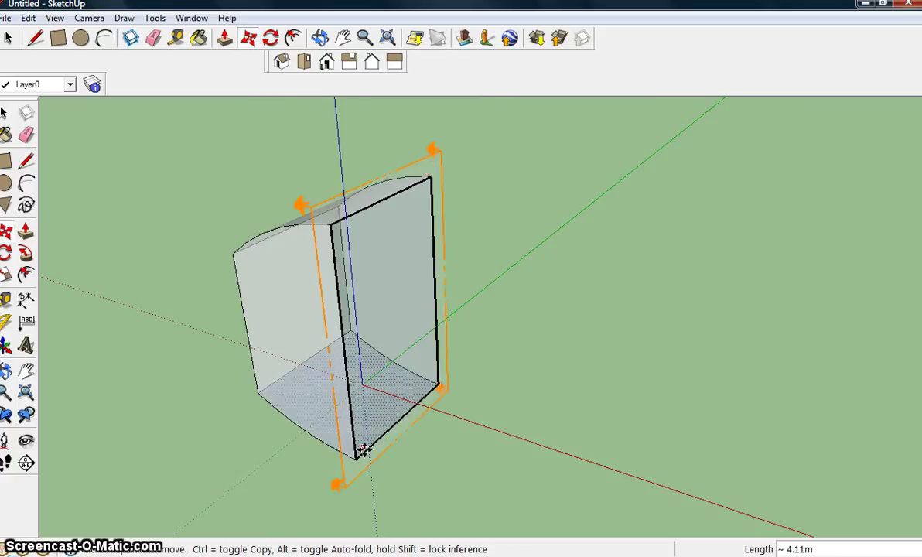
click(442, 401)
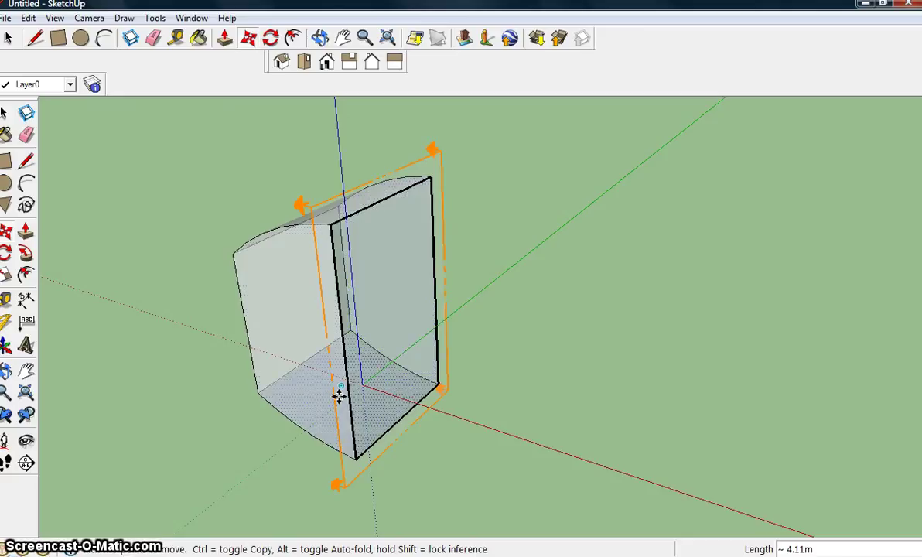
click(434, 155)
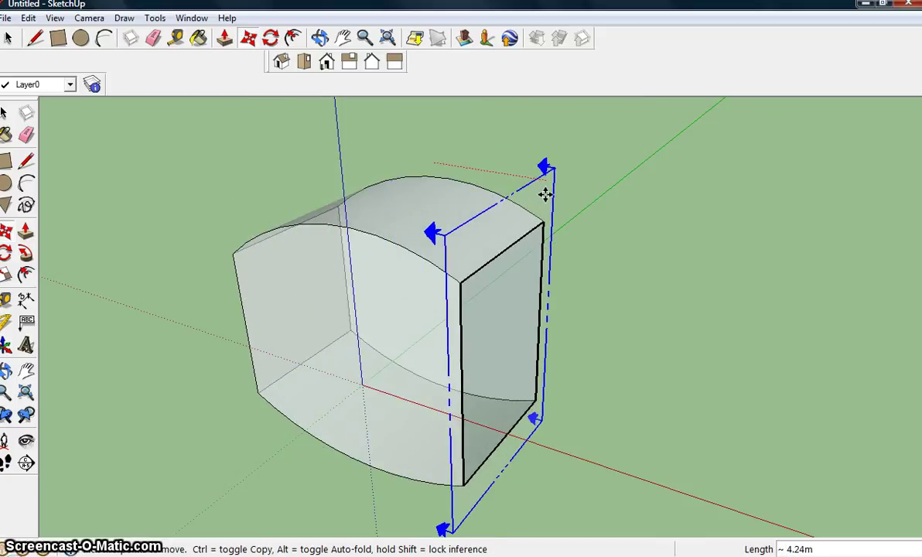
click(628, 262)
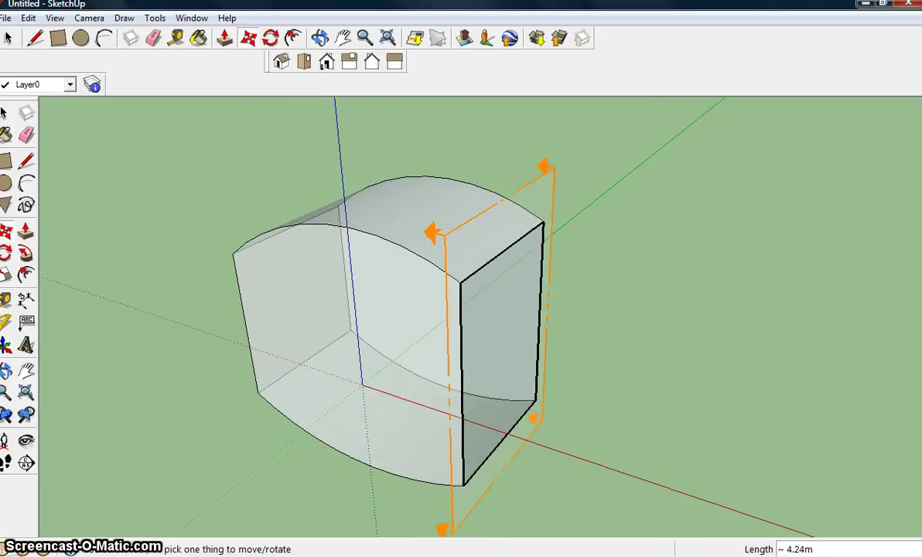
In Scientific WorkPlace, wrap the inner double integral through dy in square brackets, leaving dx outside
key(alt+Tab)
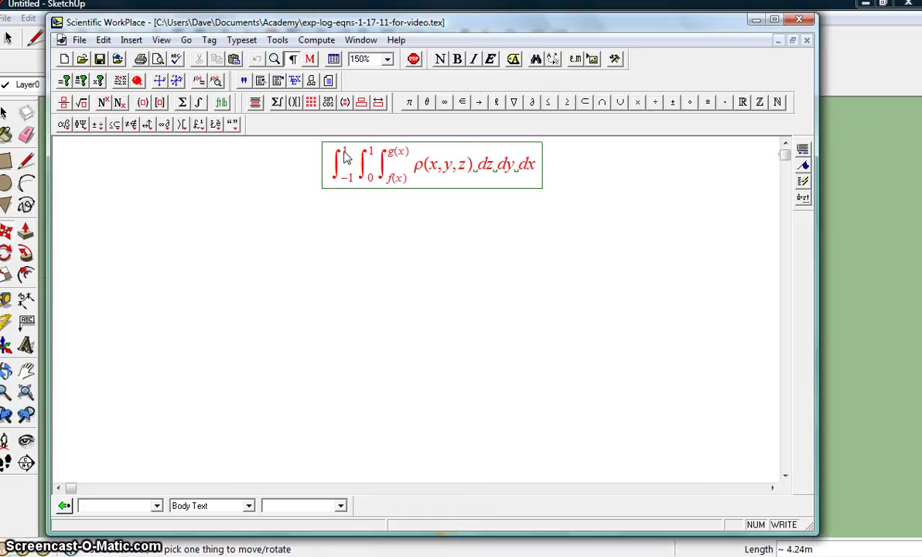
click(479, 205)
click(522, 176)
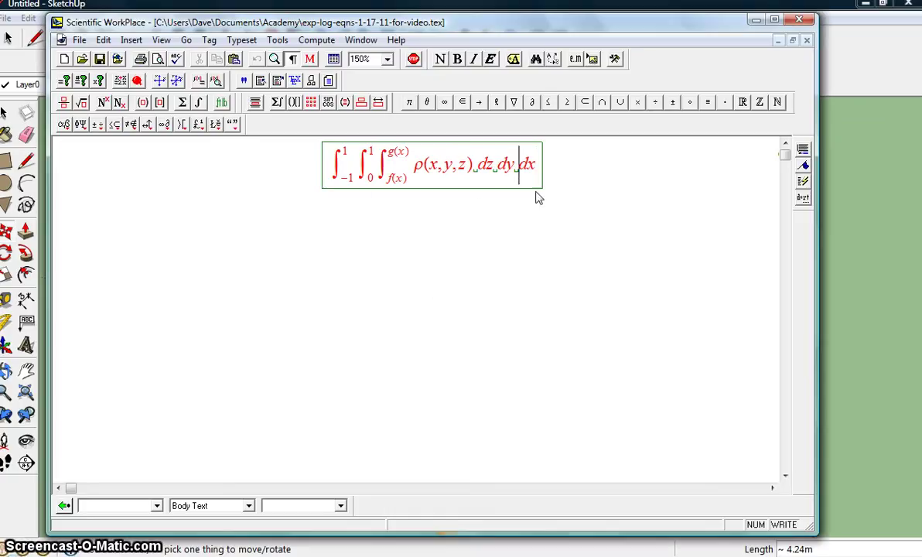
key(shift+Left)
key(shift+Left)
key(shift+Left)
key(shift+Left)
key(shift+Left)
key(shift+Left)
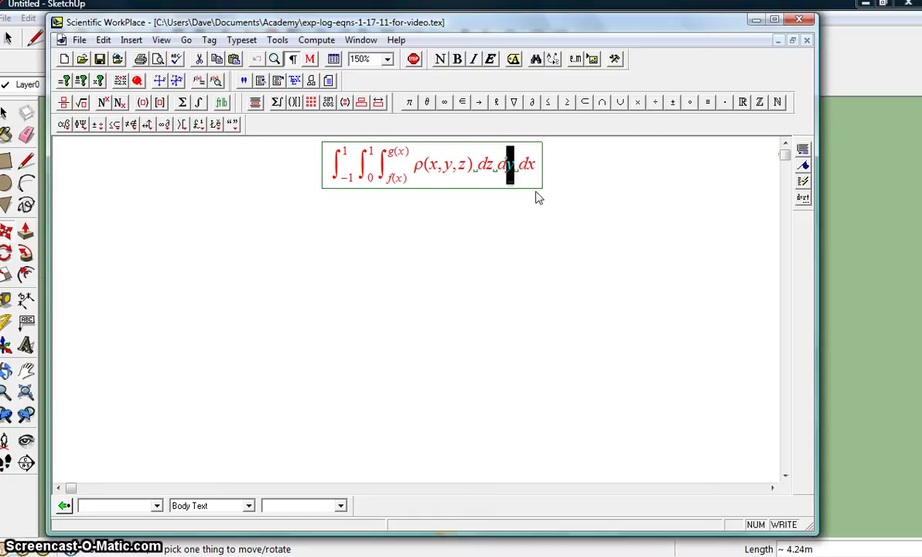
key(shift+Left)
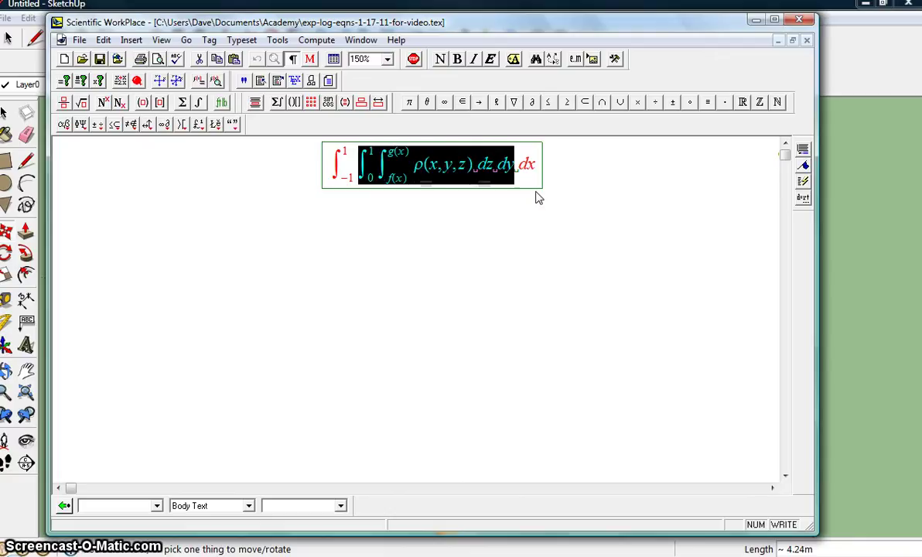
key(ctrl+bracketleft)
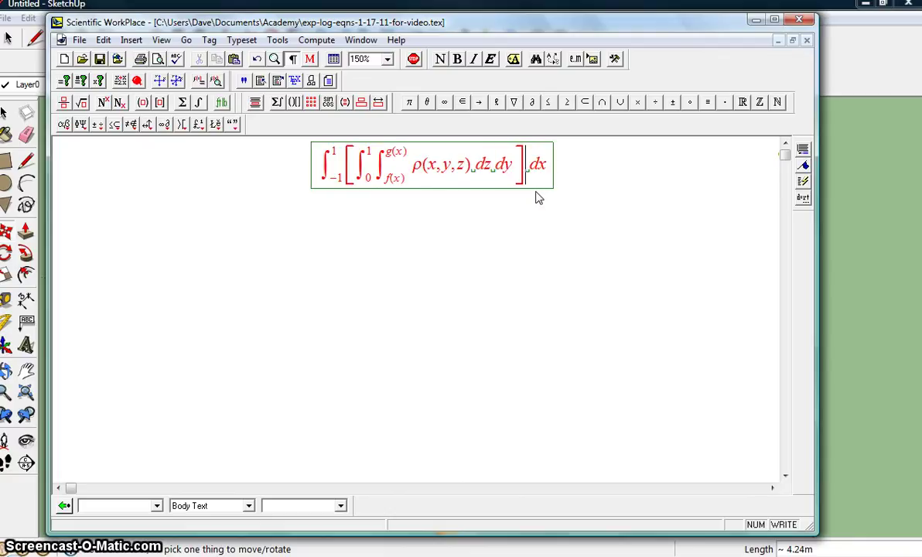
click(369, 176)
Back in SketchUp, nudge the section plane slightly further right along the solid
click(849, 11)
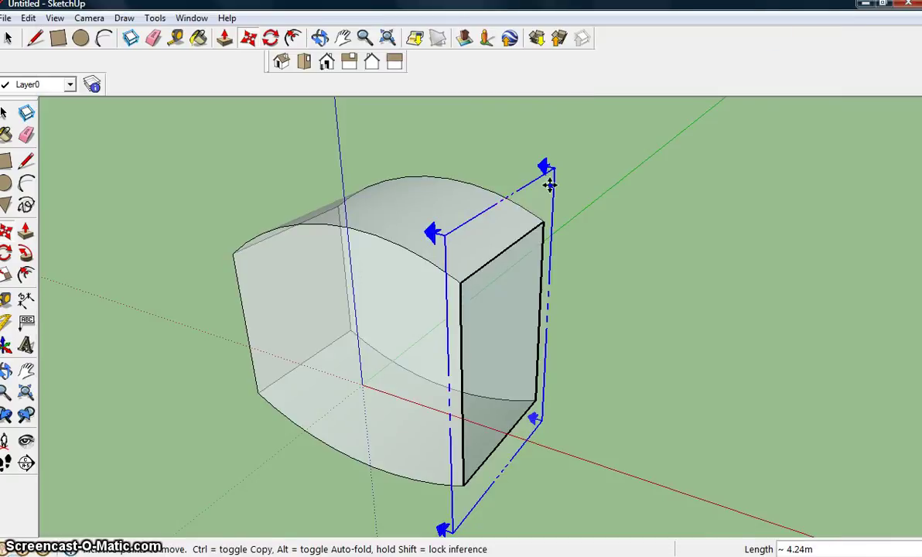
drag(535, 185, 560, 216)
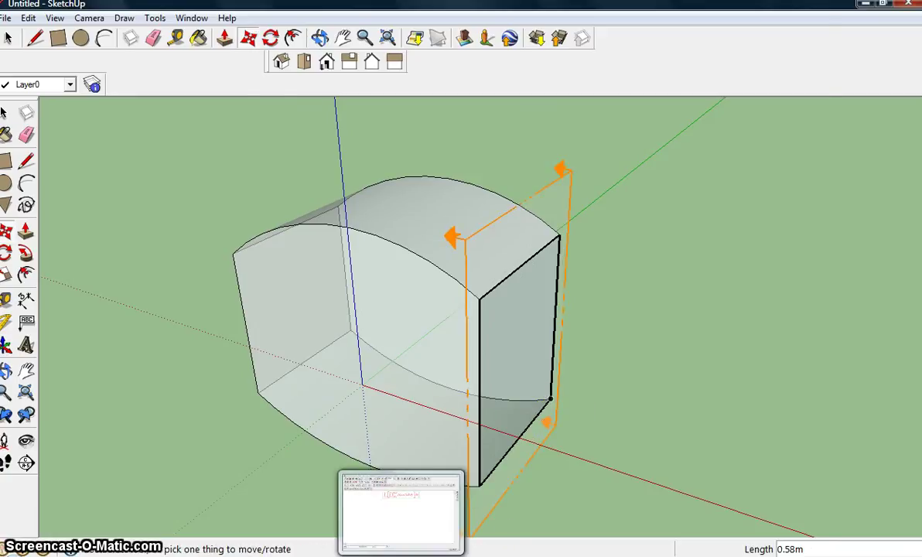
Remove the double-integral brackets and bracket only the innermost integral through dz instead
click(407, 511)
click(369, 178)
text(0)
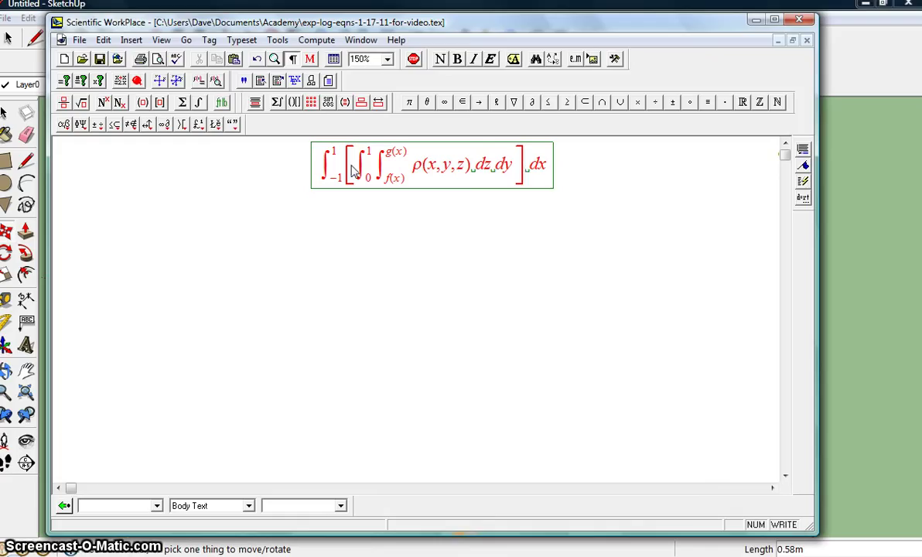
key(End)
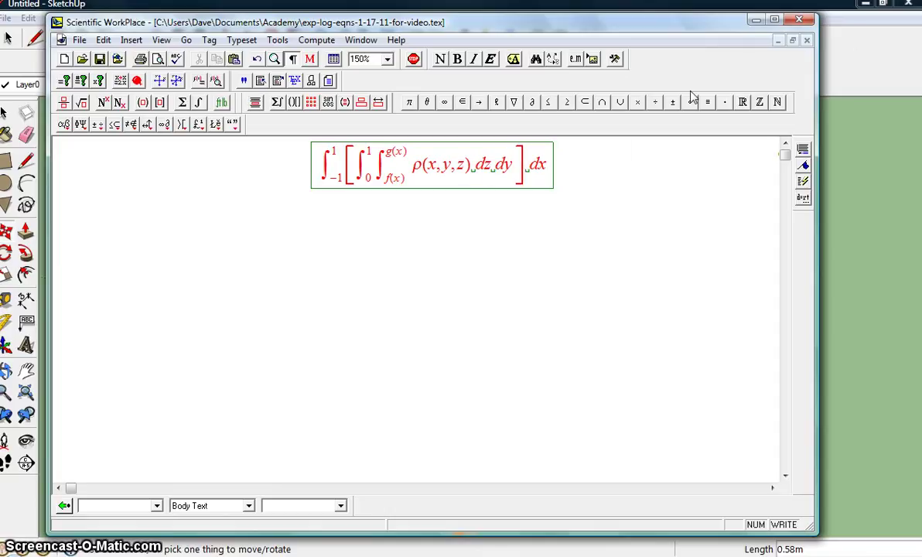
key(BackSpace)
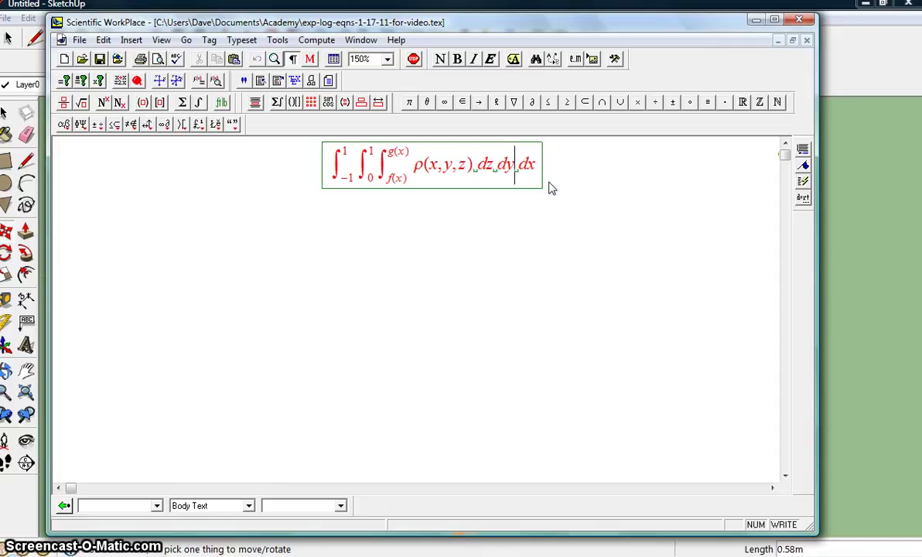
key(shift+Left)
key(shift+Left)
key(shift+Left)
key(shift+Left)
key(shift+Left)
key(shift+Left)
key(shift+Left)
key(shift+Left)
key(shift+Left)
key(shift+Left)
key(shift+Left)
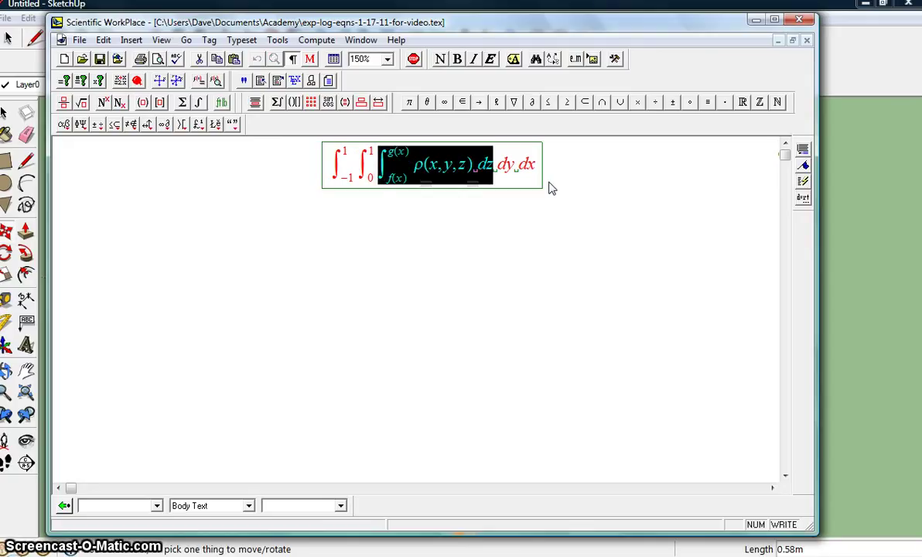
key(ctrl+bracketleft)
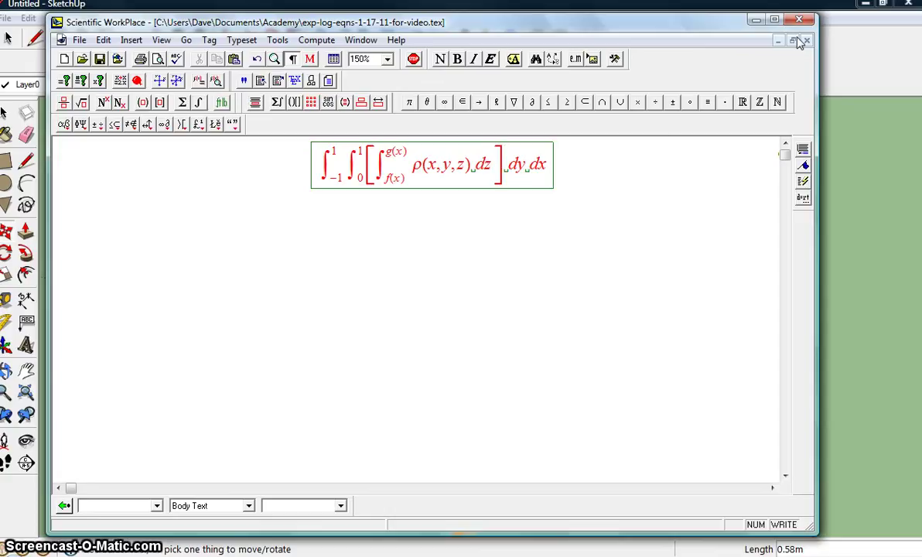
click(841, 10)
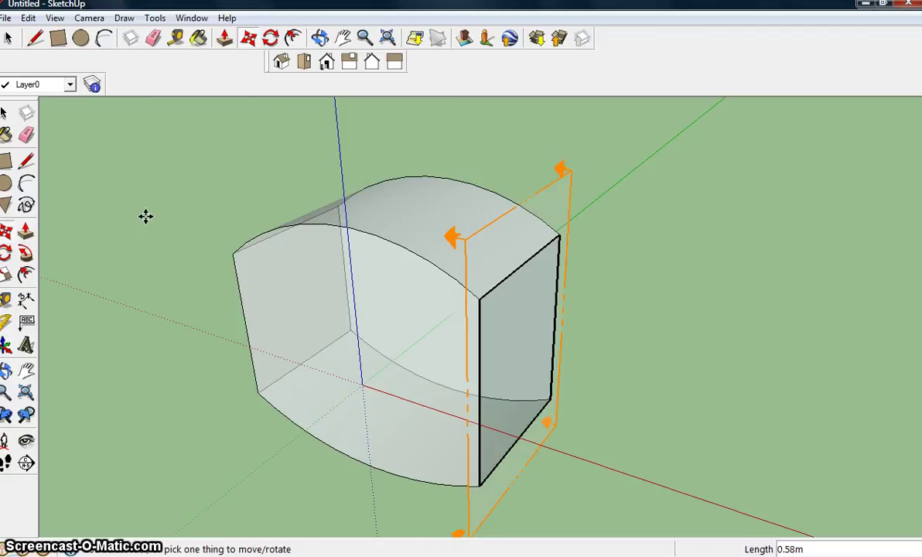
Undo the section-plane changes to restore the uncut curved-top solid
key(ctrl+z)
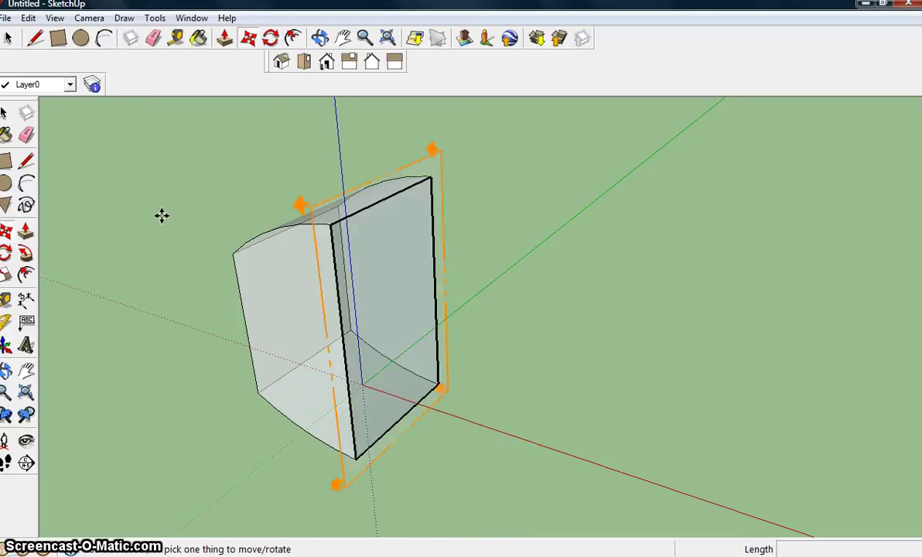
key(ctrl+y)
key(ctrl+t)
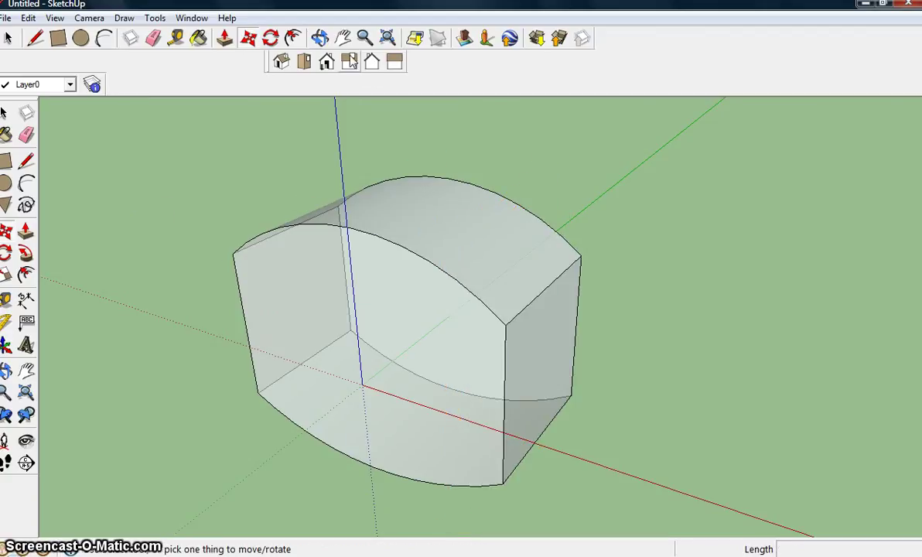
Orbit around the solid to inspect it from below, the sides, and the curved front
click(320, 37)
drag(433, 197, 620, 458)
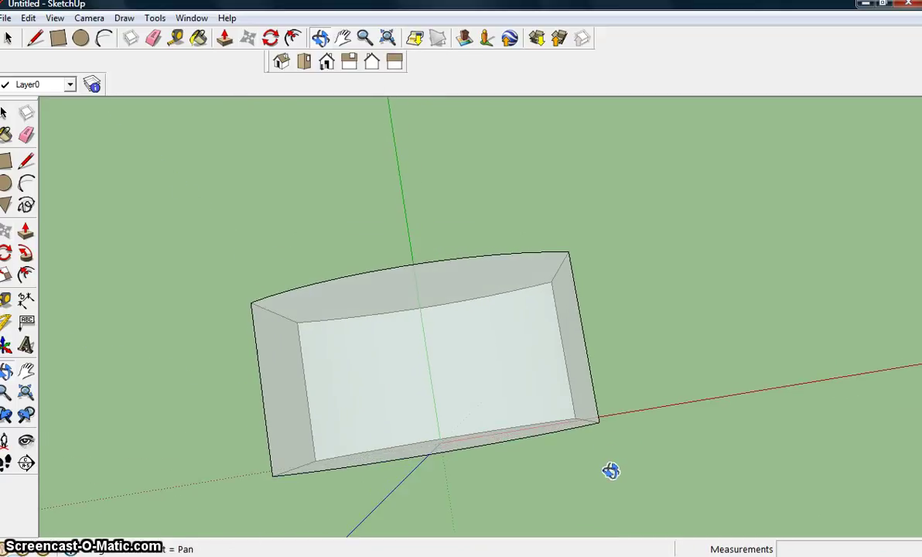
drag(612, 471, 597, 473)
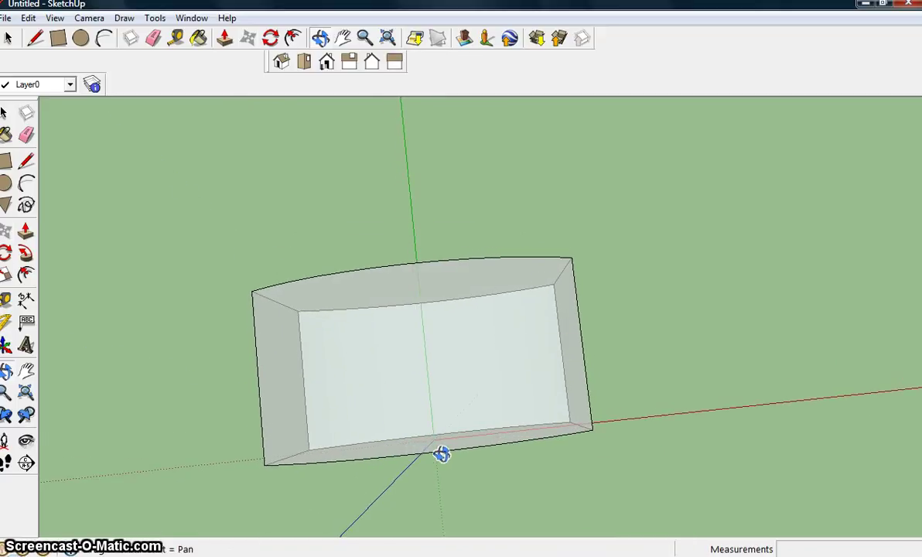
drag(458, 407, 433, 375)
drag(284, 308, 302, 324)
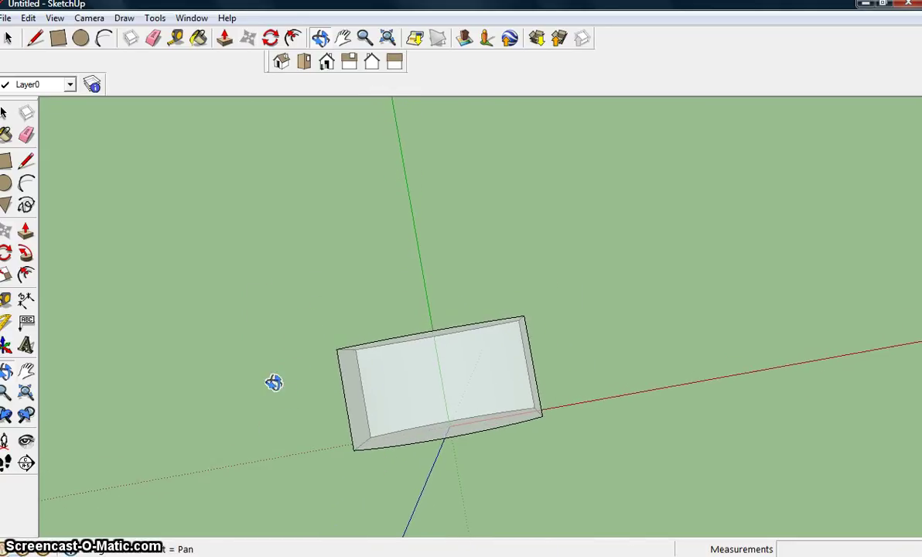
drag(274, 381, 211, 331)
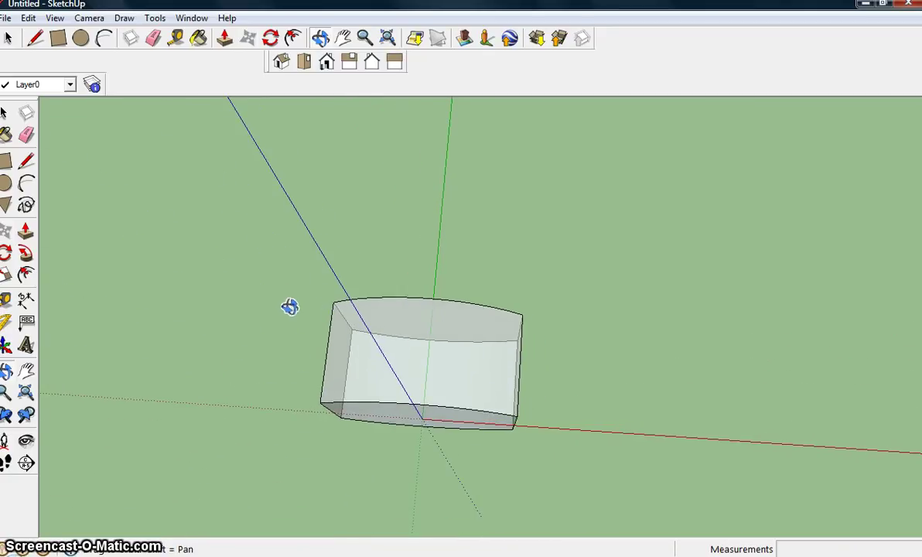
drag(280, 276, 262, 230)
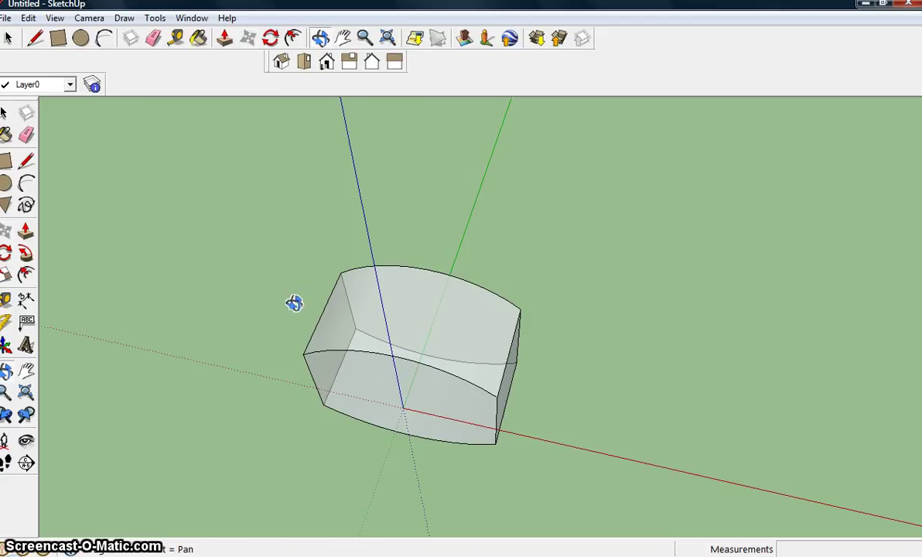
drag(278, 290, 257, 247)
drag(265, 287, 398, 479)
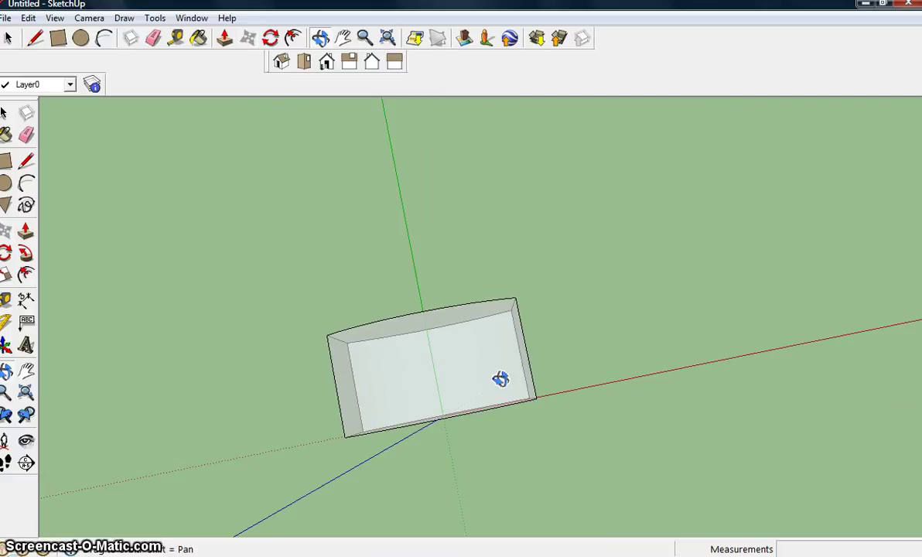
drag(534, 350, 489, 264)
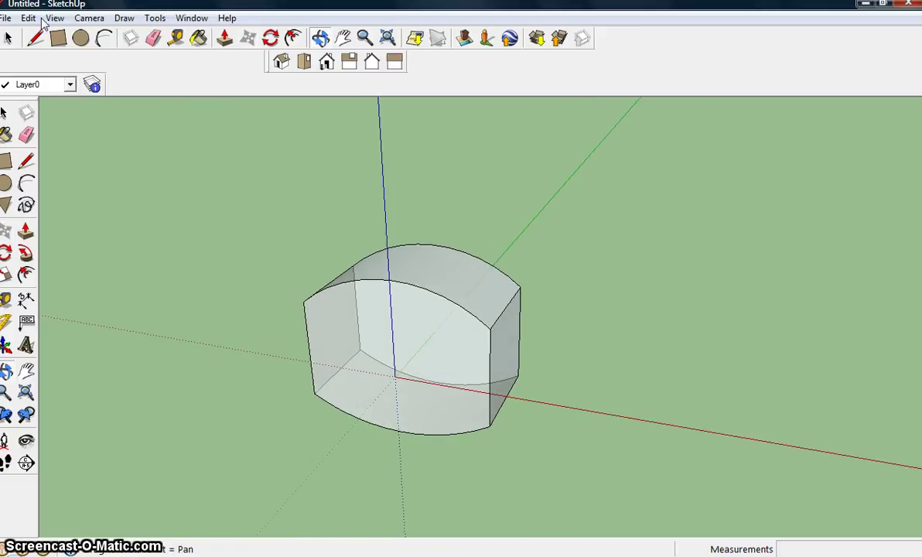
click(34, 37)
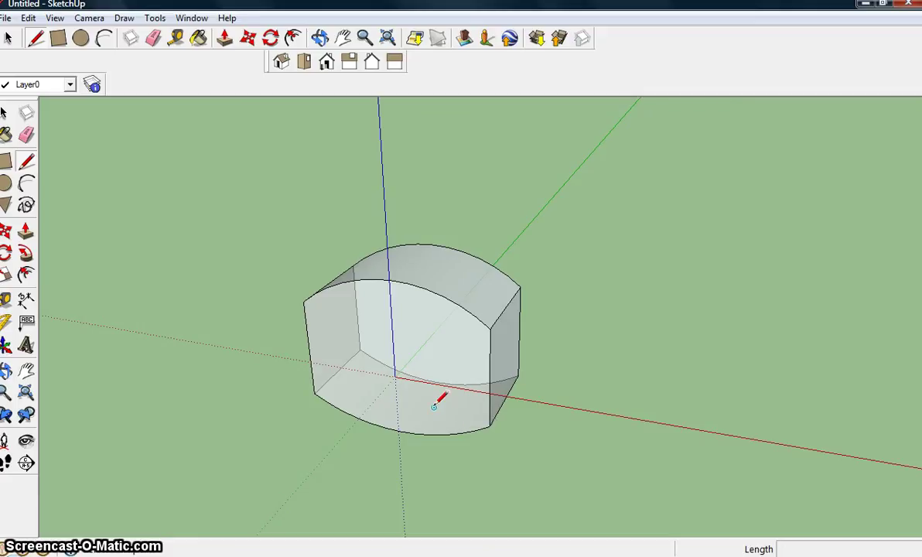
scroll(435, 403, down, 1)
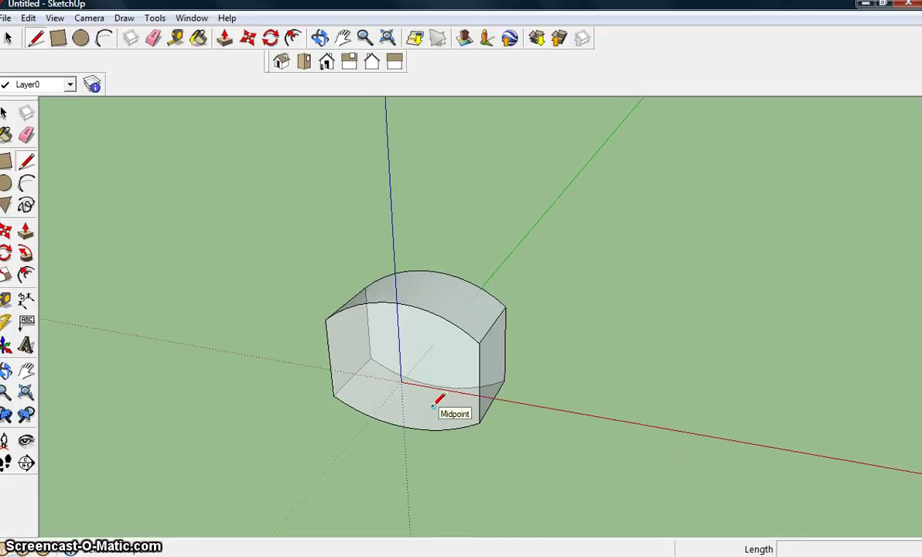
scroll(434, 405, up, 4)
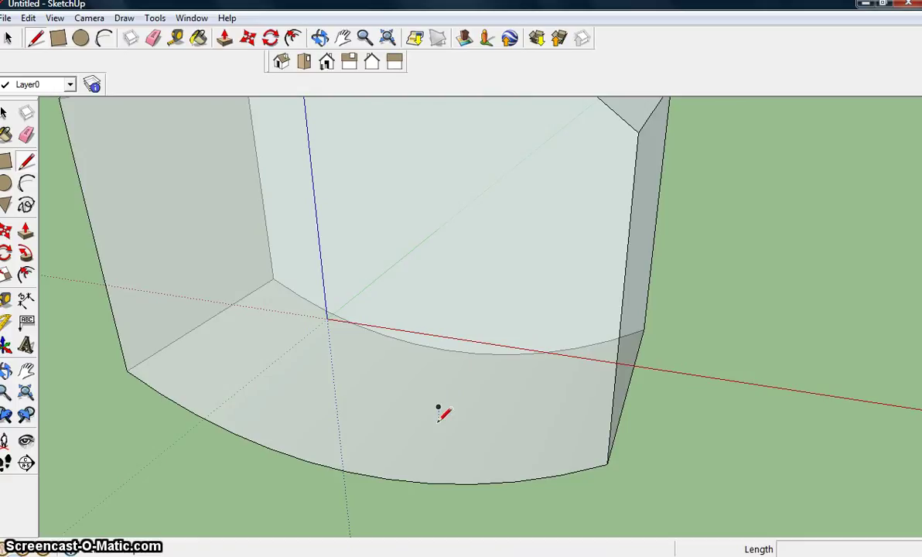
click(438, 407)
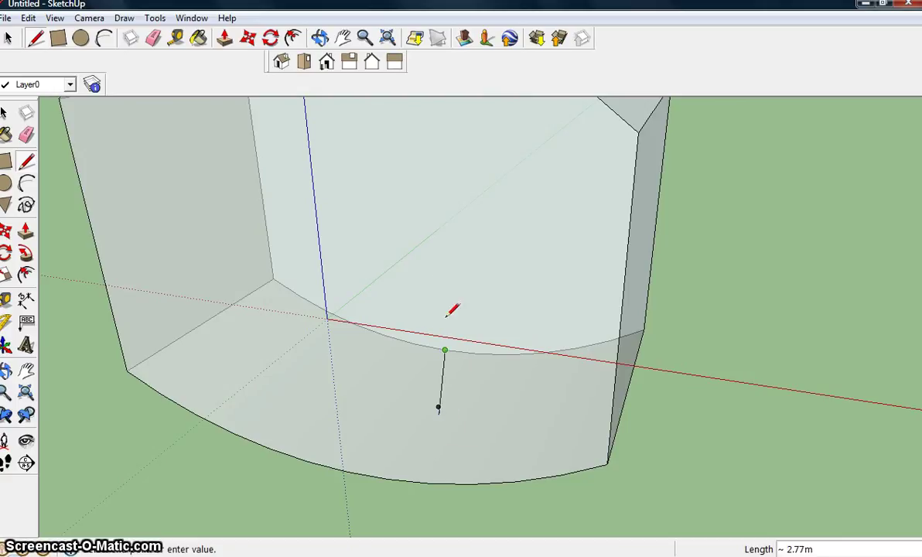
scroll(431, 202, down, 5)
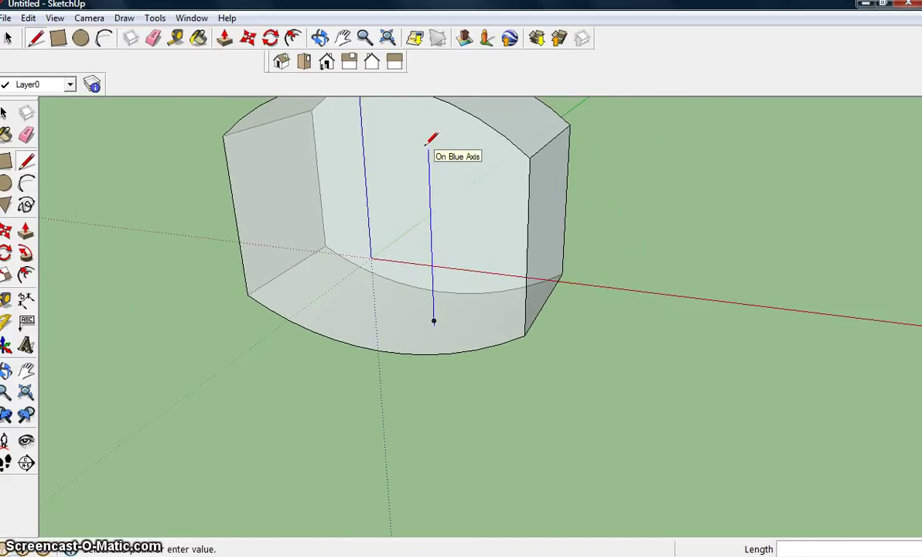
scroll(430, 144, down, 3)
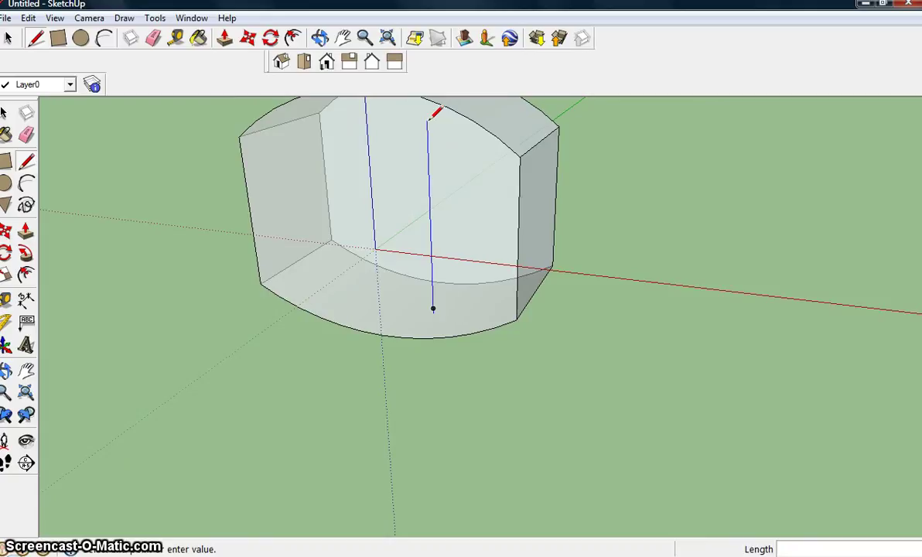
scroll(430, 101, down, 1)
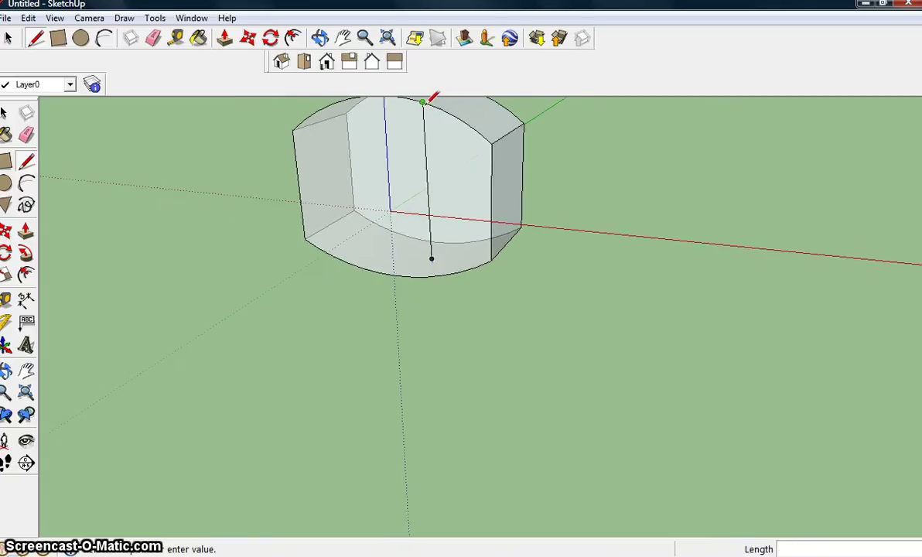
scroll(461, 350, down, 3)
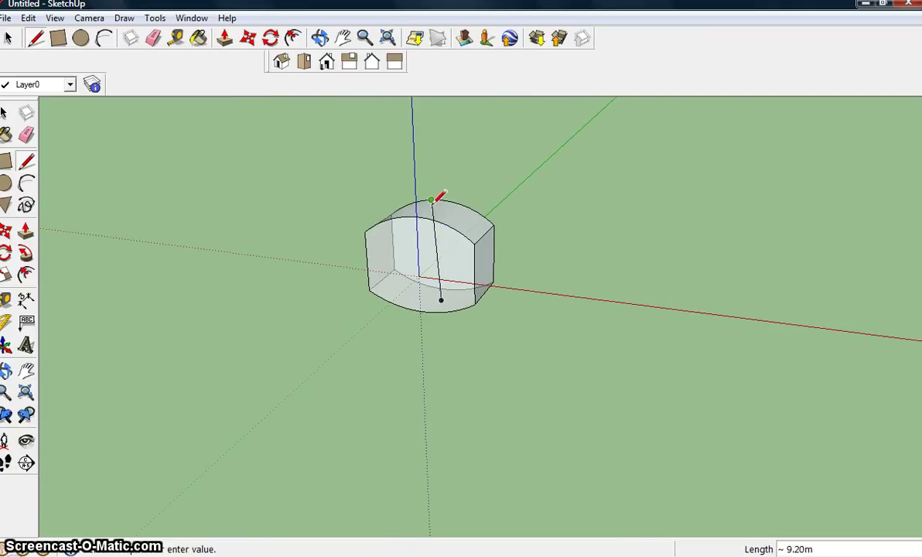
scroll(443, 193, up, 5)
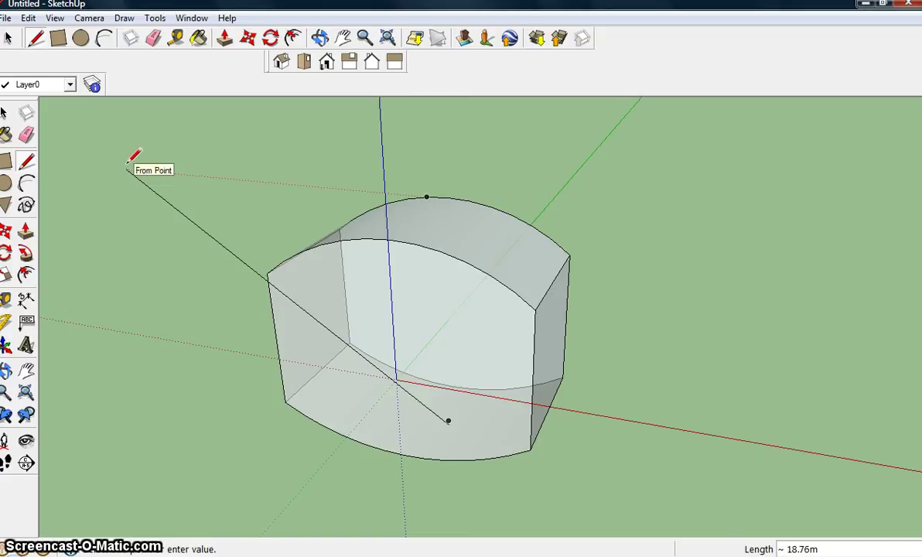
key(Escape)
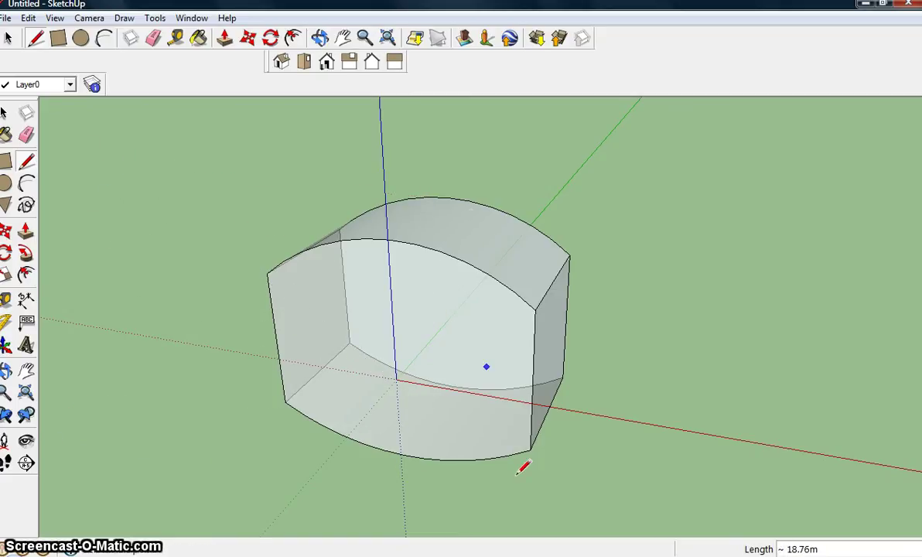
Change the innermost integral's limits from f(x) and g(x) to f(x,y) and g(x,y)
mouse_move(401, 554)
click(401, 512)
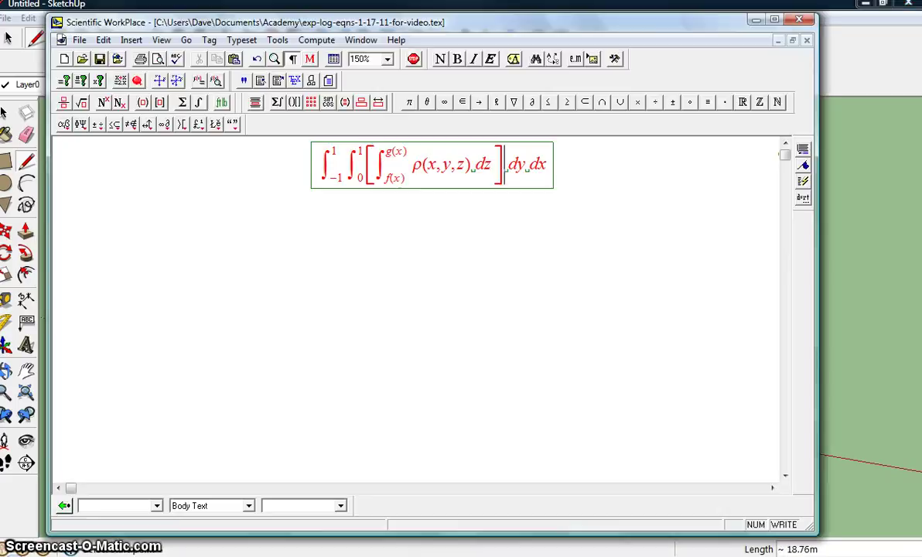
click(401, 184)
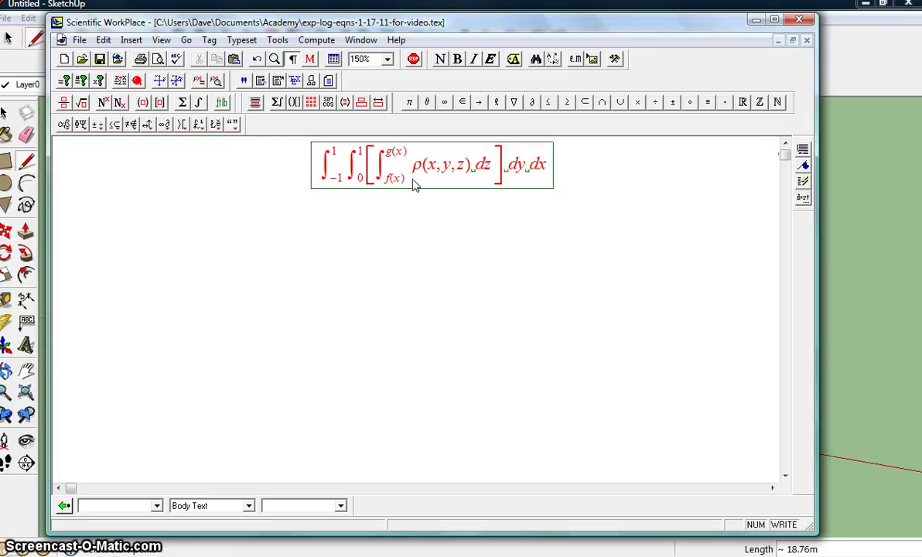
text(,y)
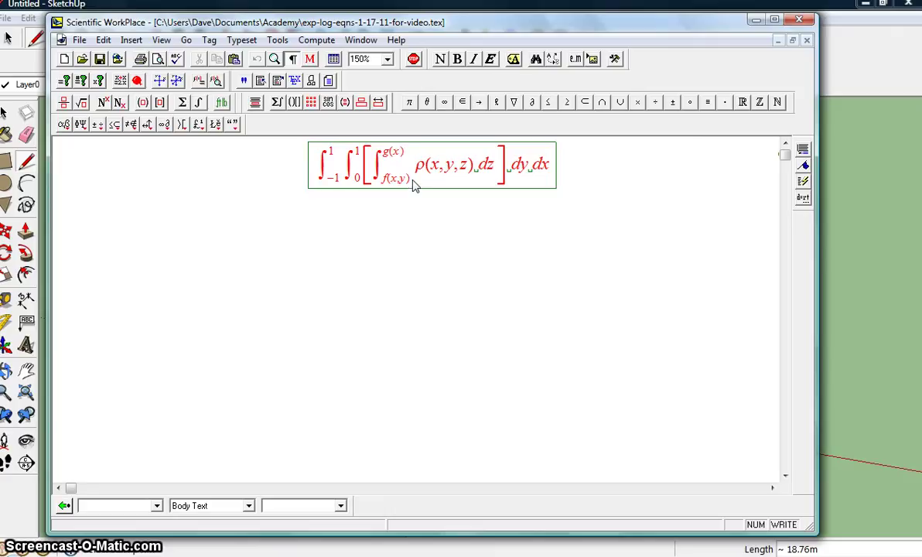
key(Up)
text(,y)
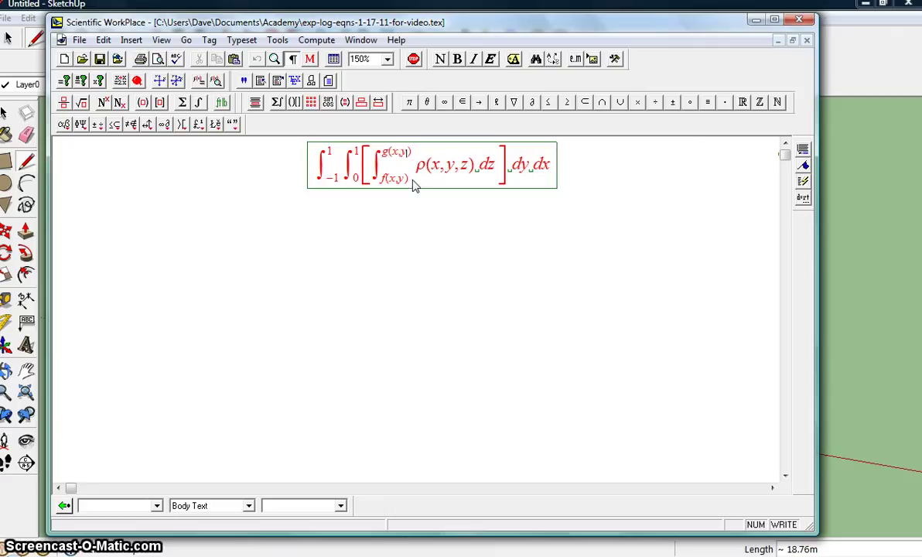
click(846, 11)
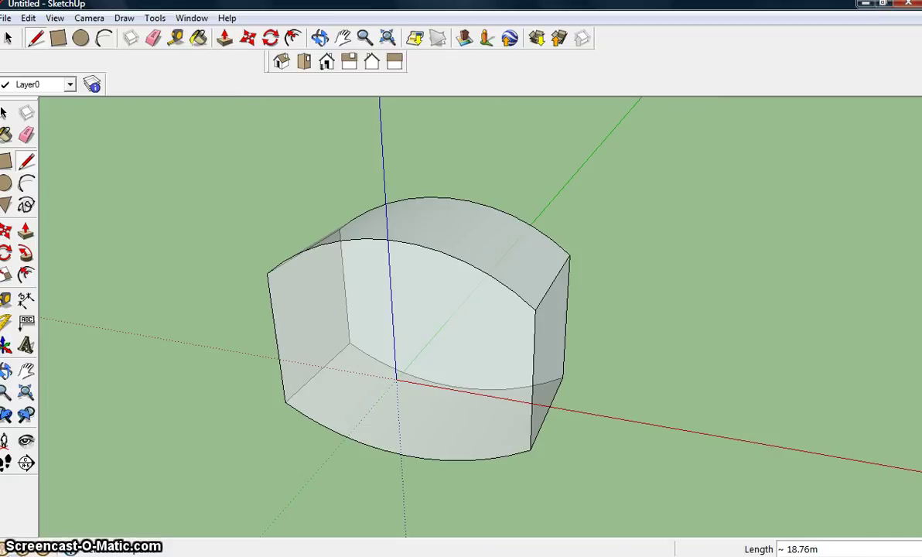
Replace the middle integral's lower limit 0 with h(x) and the outer lower limit −1 with a
key(alt+Tab)
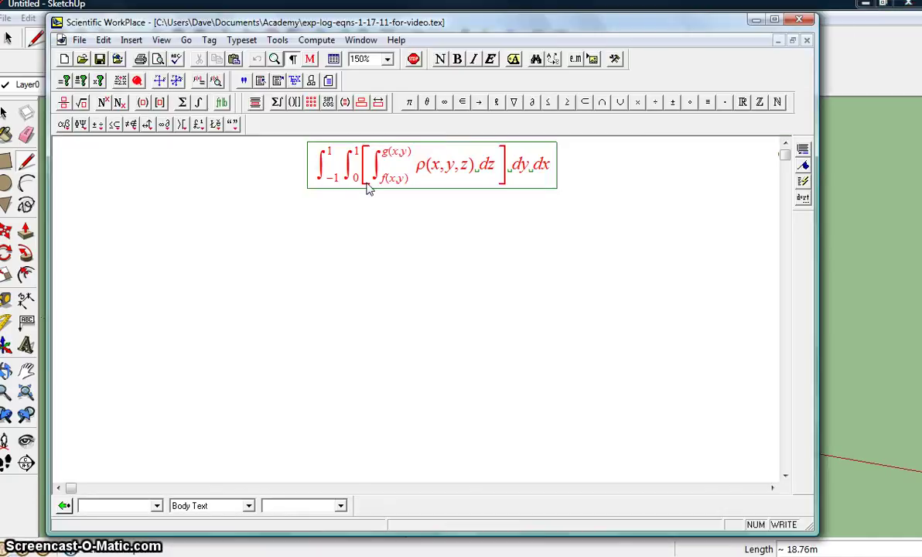
key(BackSpace)
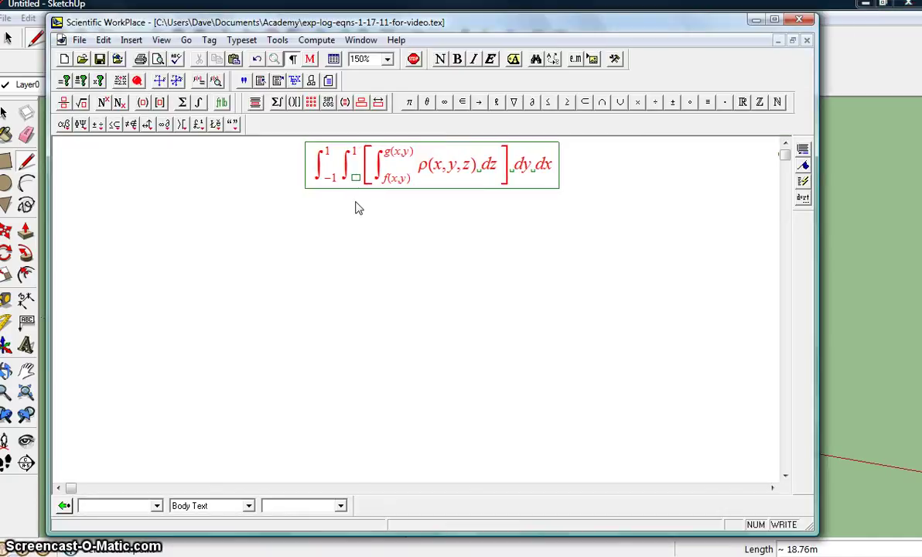
text(h()
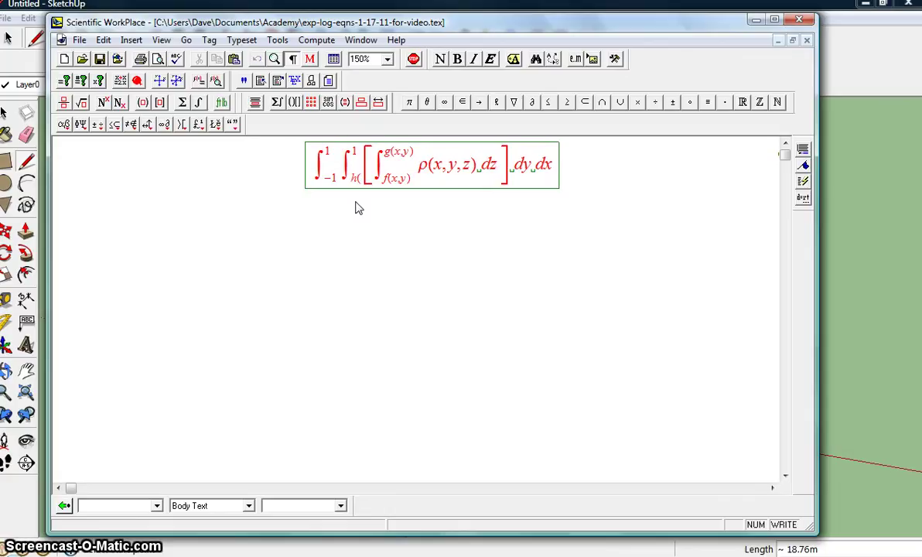
text(x))
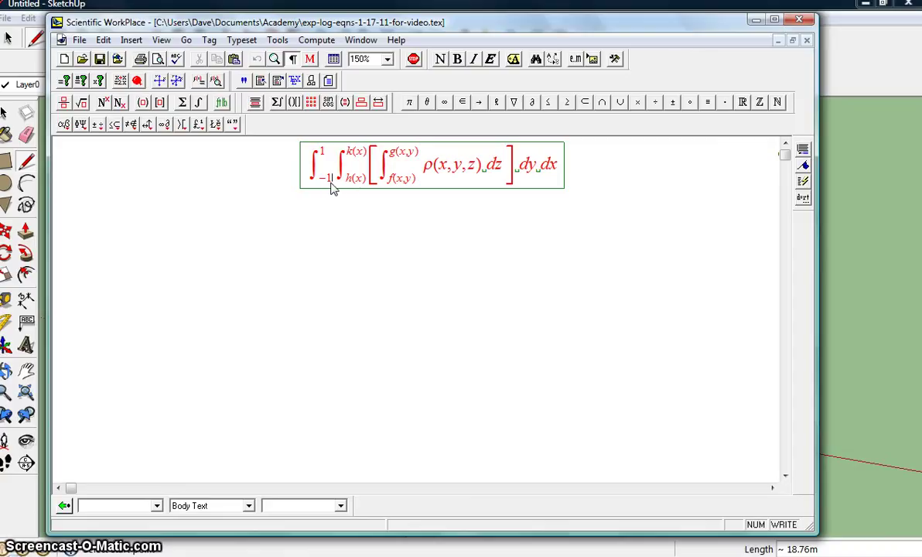
click(331, 189)
key(BackSpace)
key(BackSpace)
text(a)
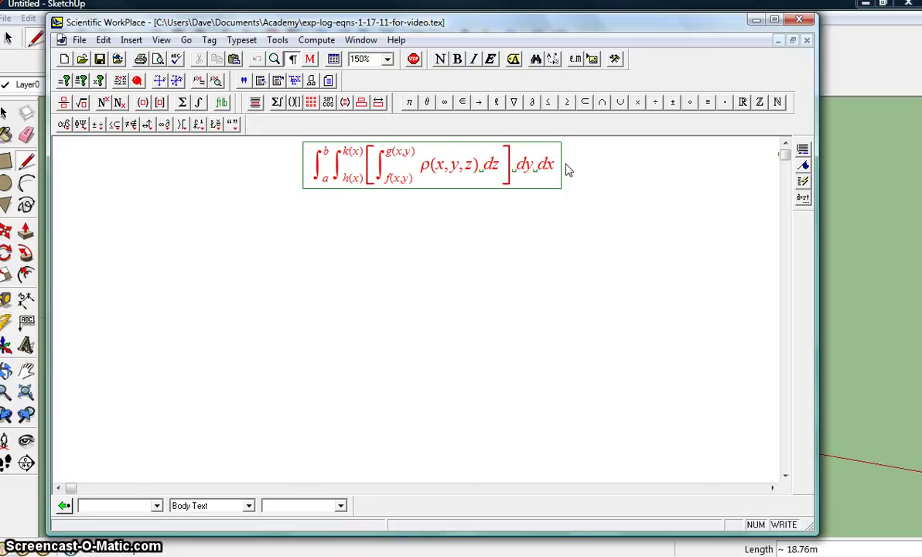
mouse_move(401, 555)
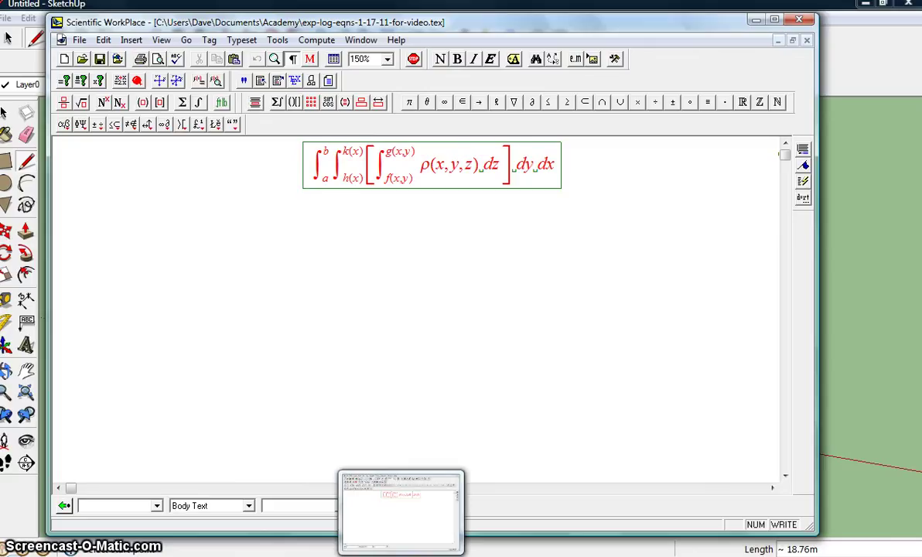
click(845, 12)
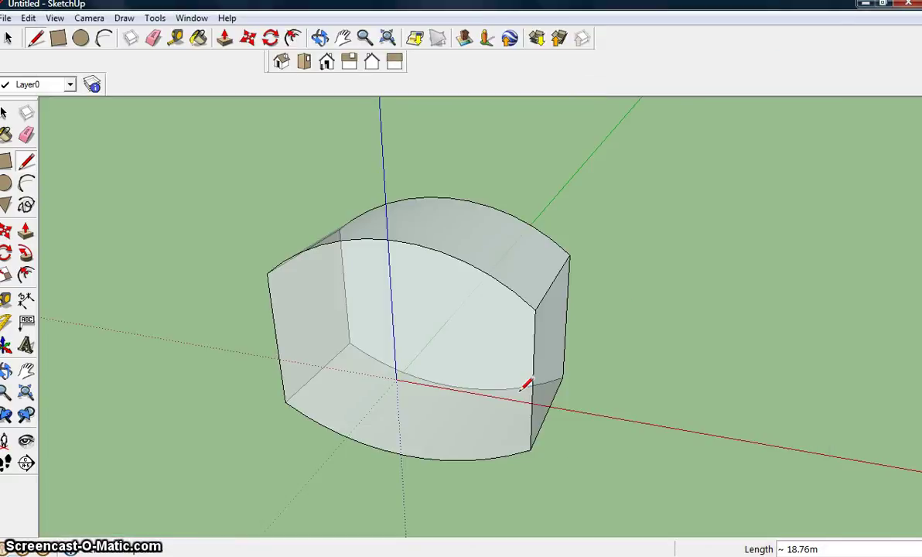